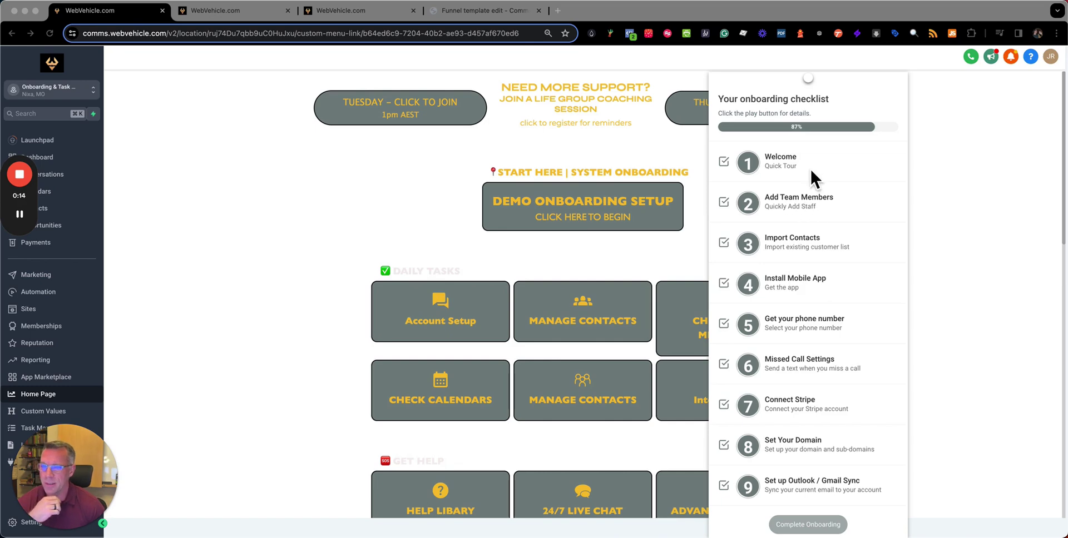
# Step: Play the Install Mobile App tutorial from the Launchpad checklist, then close it
pyautogui.scroll(-3, 811, 171)
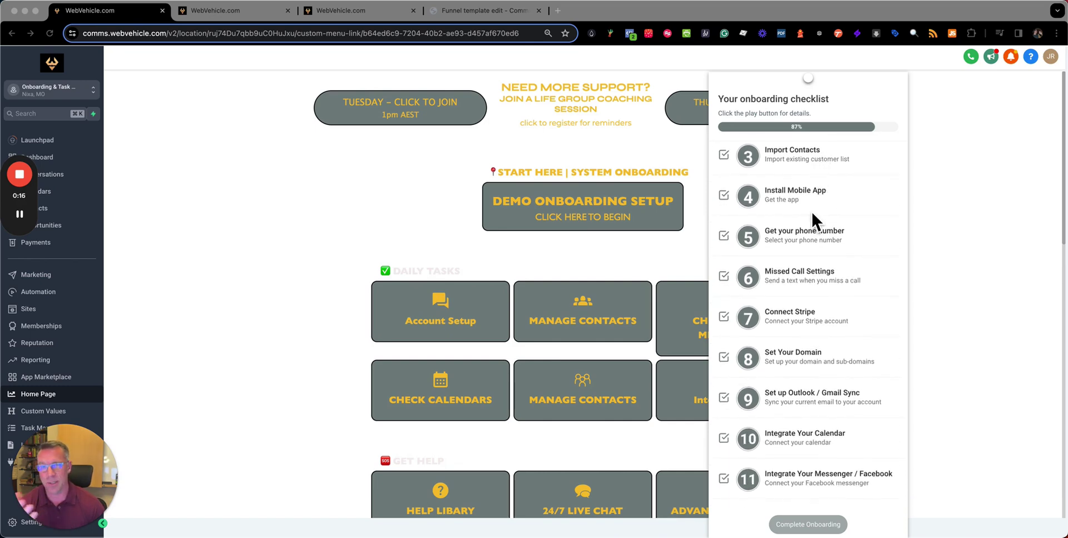
pyautogui.scroll(-2, 810, 218)
pyautogui.scroll(5, 834, 279)
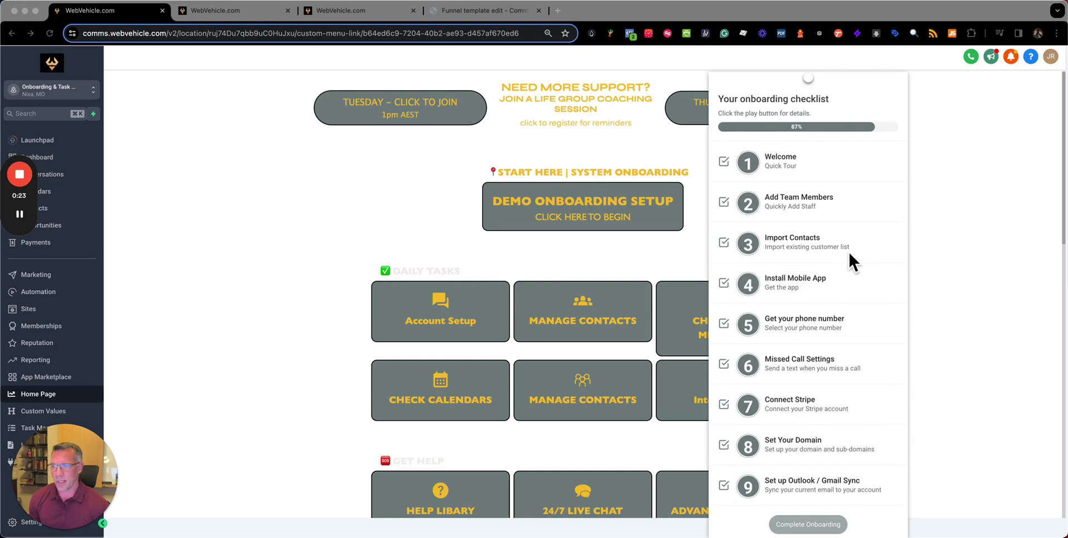
pyautogui.scroll(-1, 848, 252)
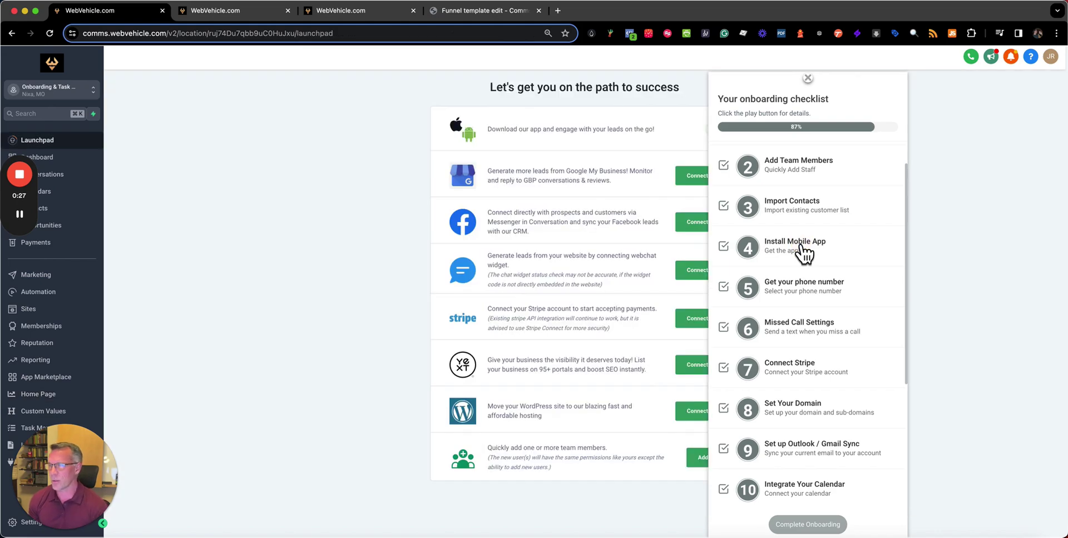
pyautogui.click(803, 251)
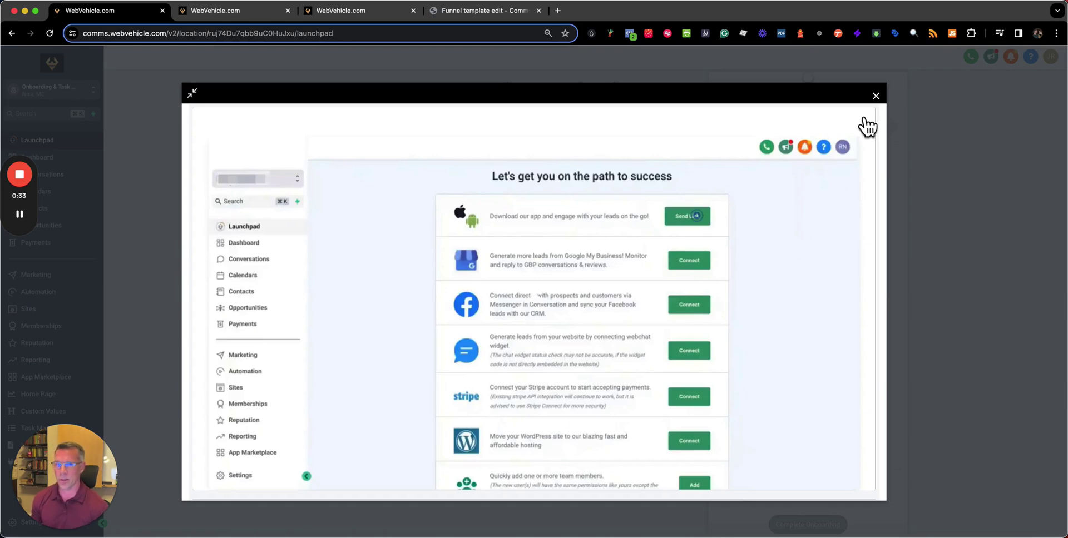
pyautogui.click(876, 97)
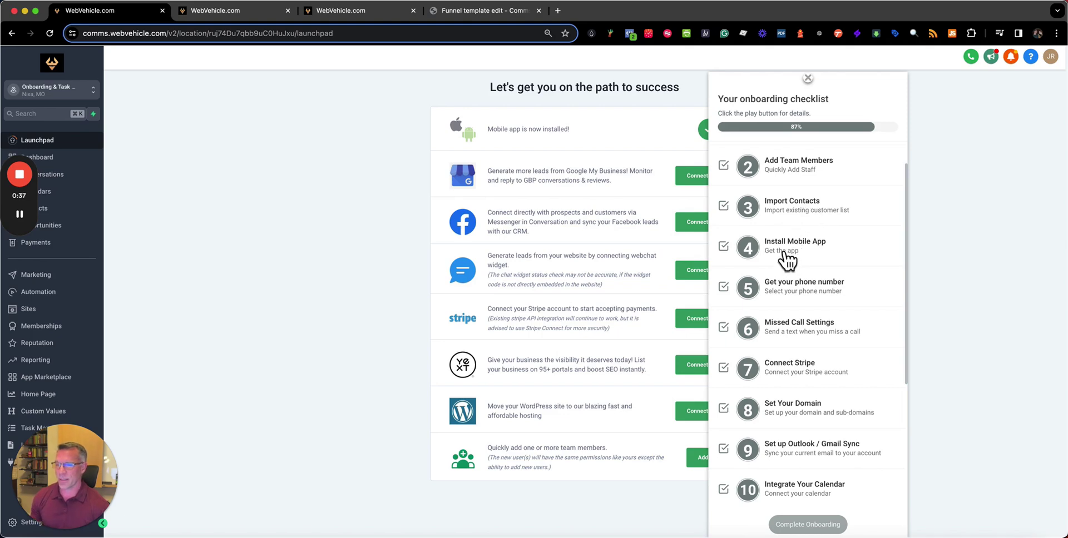
# Step: Review the checklist down to unfinished items 14–15, then switch to the Onboarding task board
pyautogui.scroll(-1, 745, 273)
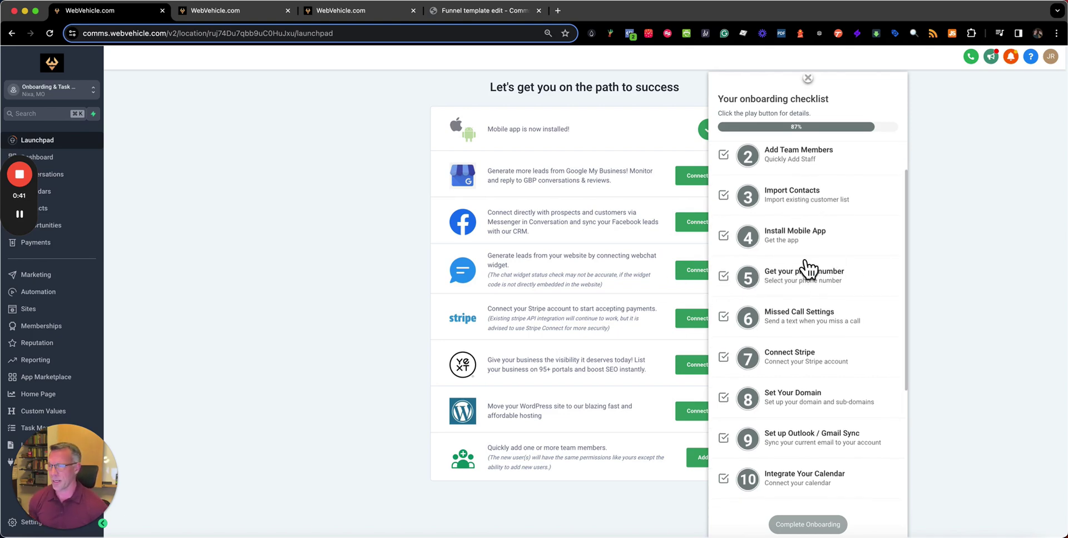
pyautogui.scroll(1, 750, 280)
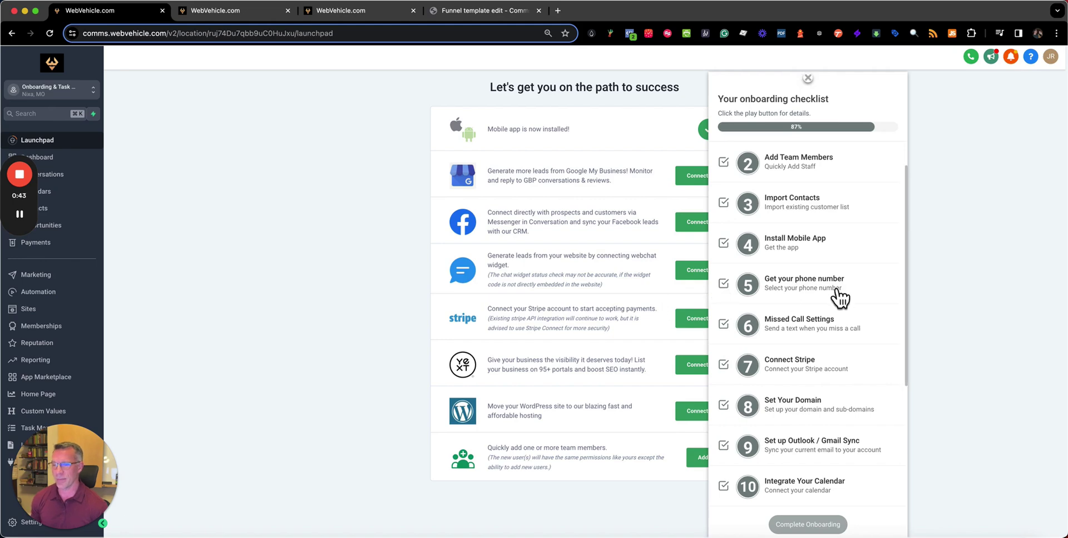
pyautogui.scroll(-3, 827, 298)
pyautogui.scroll(-8, 827, 298)
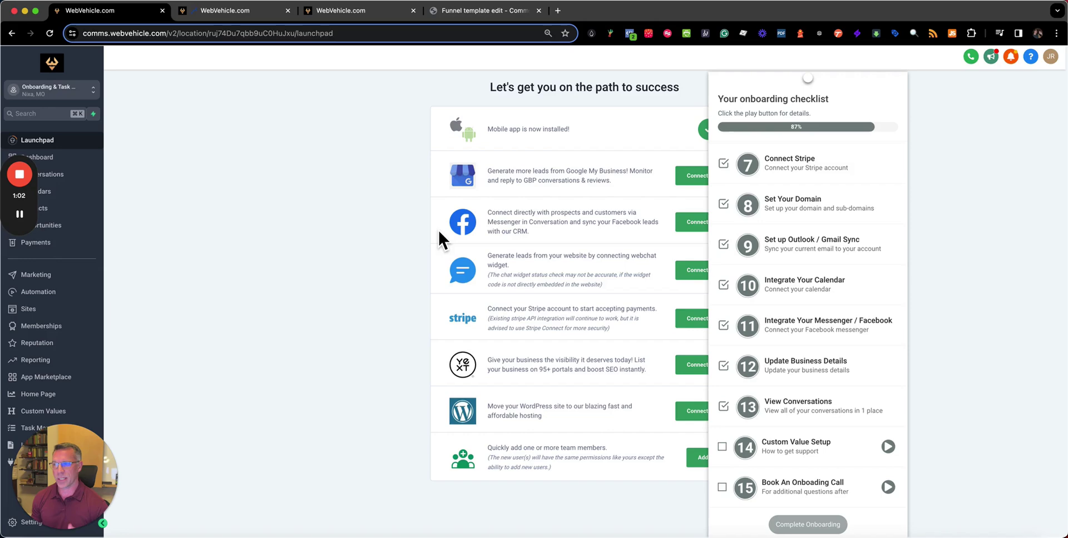
pyautogui.click(340, 11)
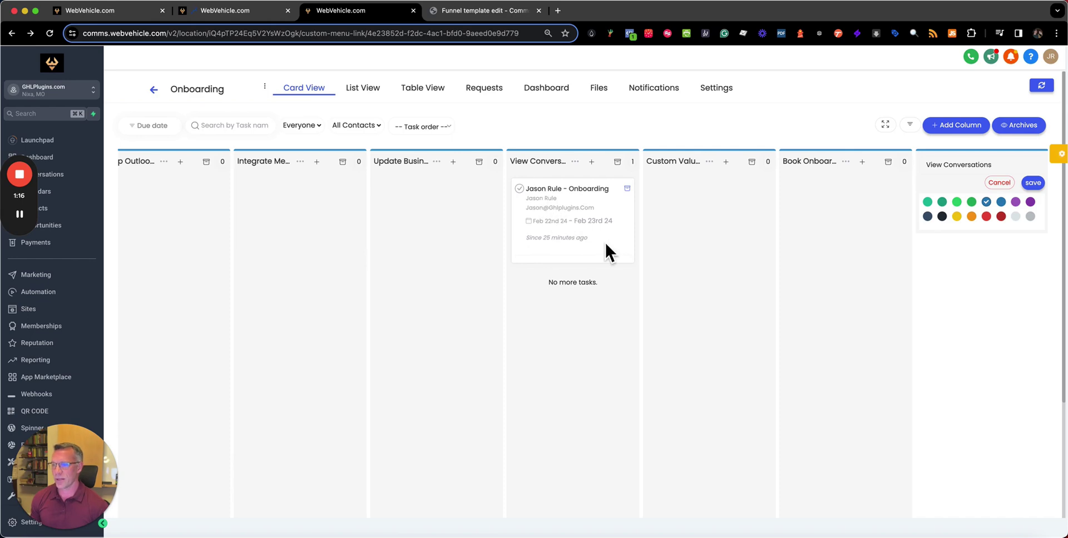
# Step: Open the View Conversations task card and its linked contact record in a new tab
pyautogui.click(555, 202)
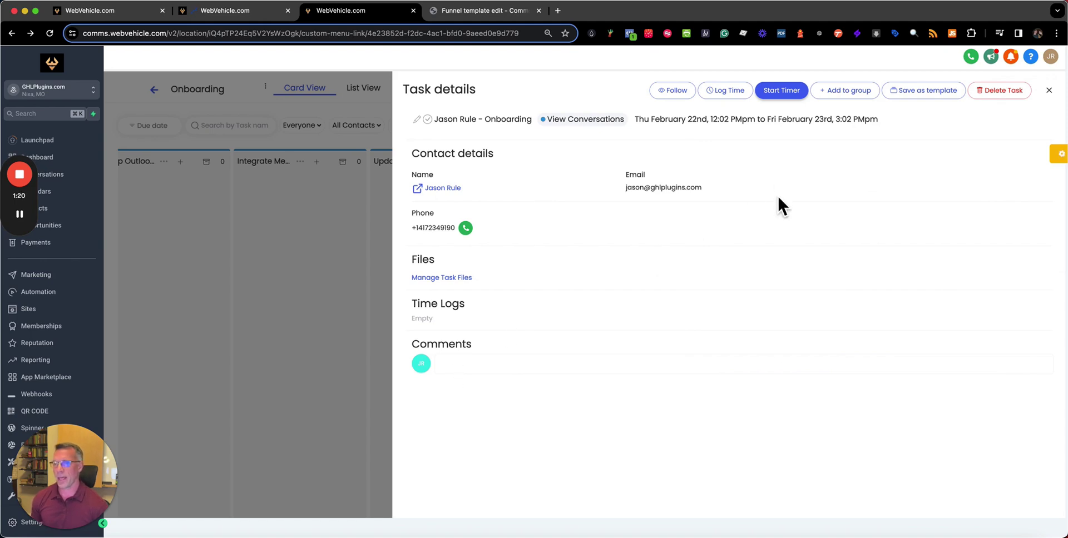
pyautogui.moveTo(750, 128)
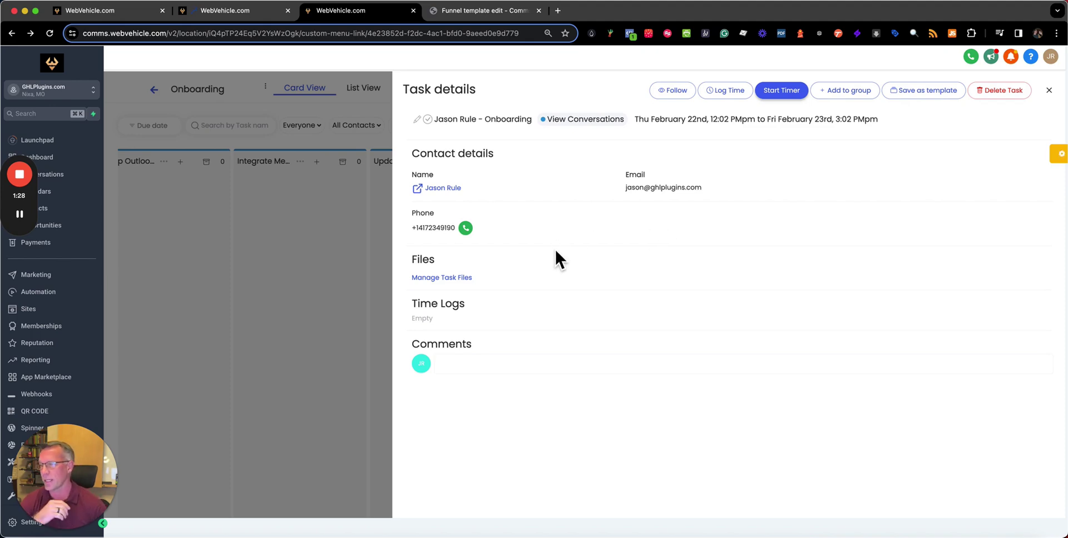
pyautogui.click(436, 188)
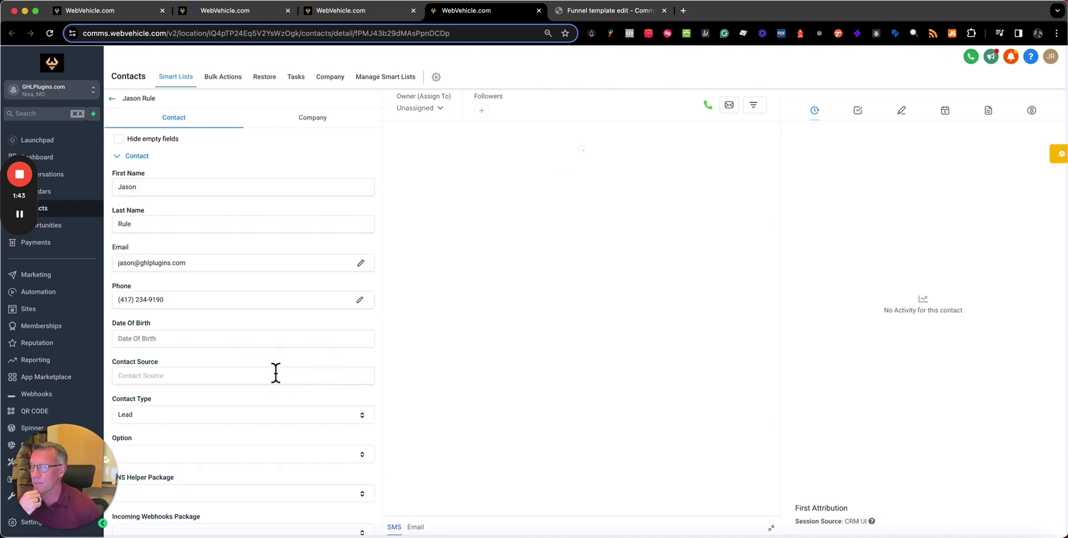
# Step: Compare the contact's Tags with the Launchpad checklist steps, then return to Task details
pyautogui.scroll(-10, 275, 373)
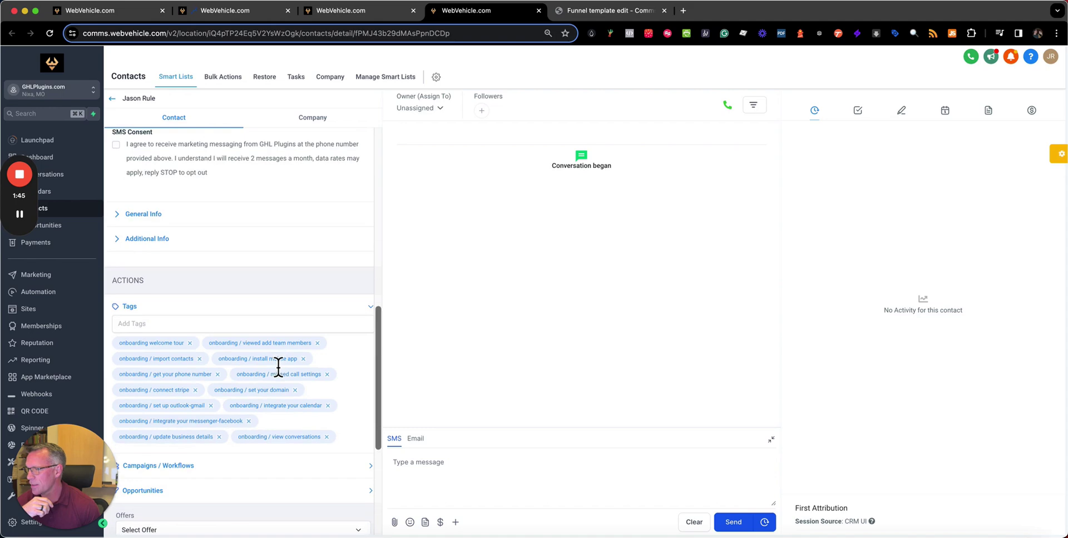
pyautogui.scroll(-4, 278, 367)
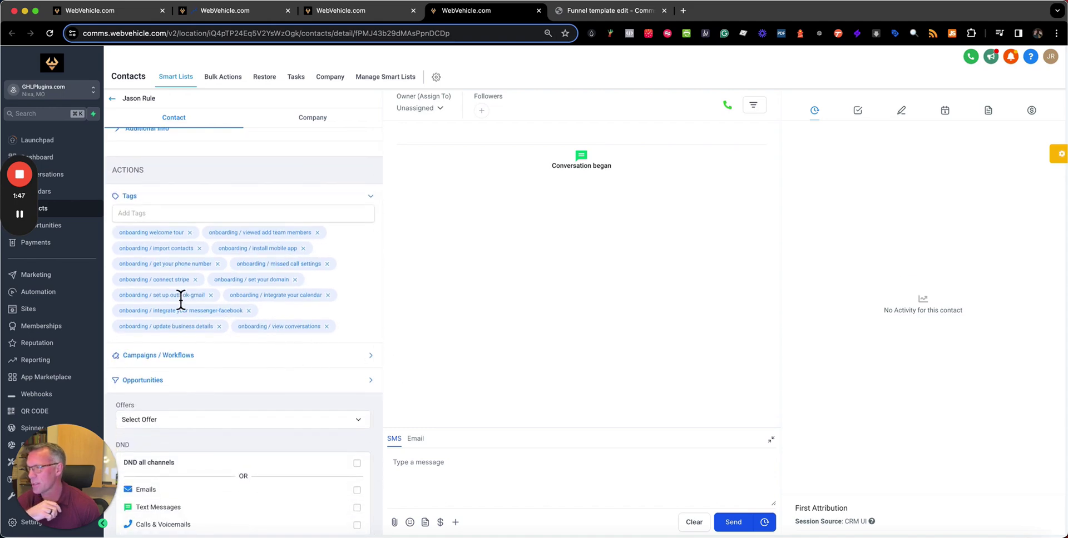
pyautogui.click(119, 11)
pyautogui.scroll(2, 822, 308)
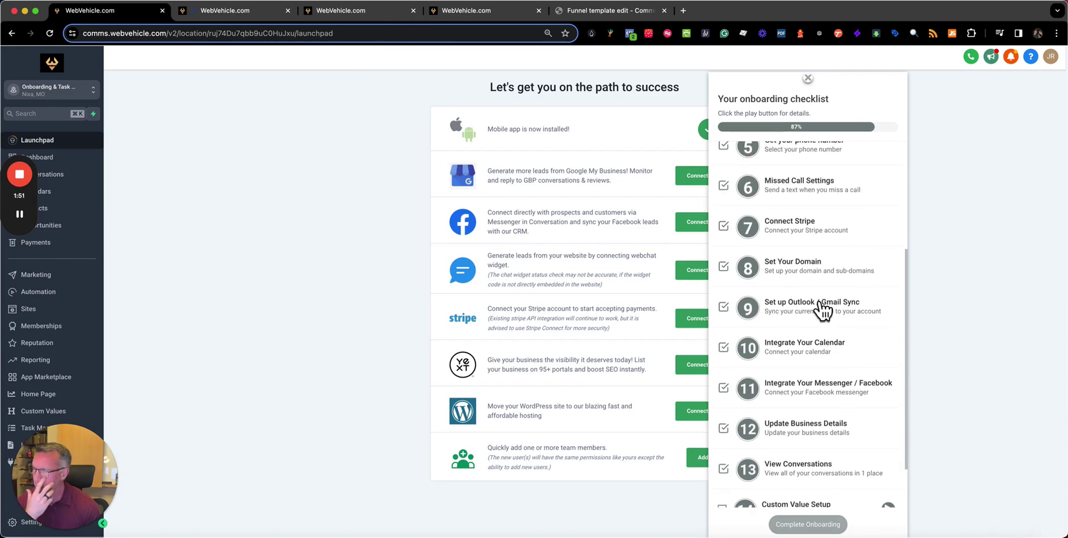
pyautogui.click(455, 10)
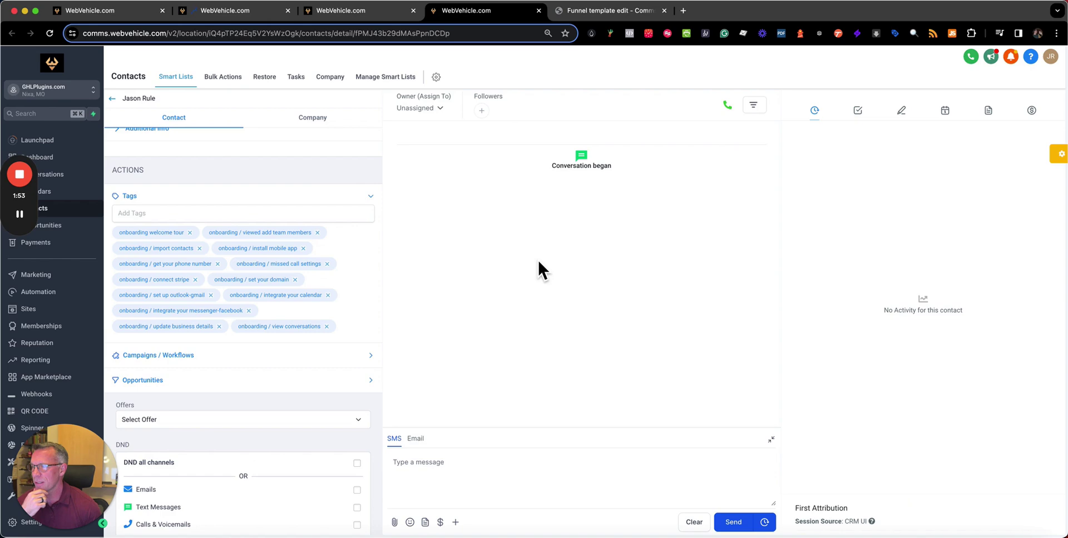
pyautogui.click(378, 12)
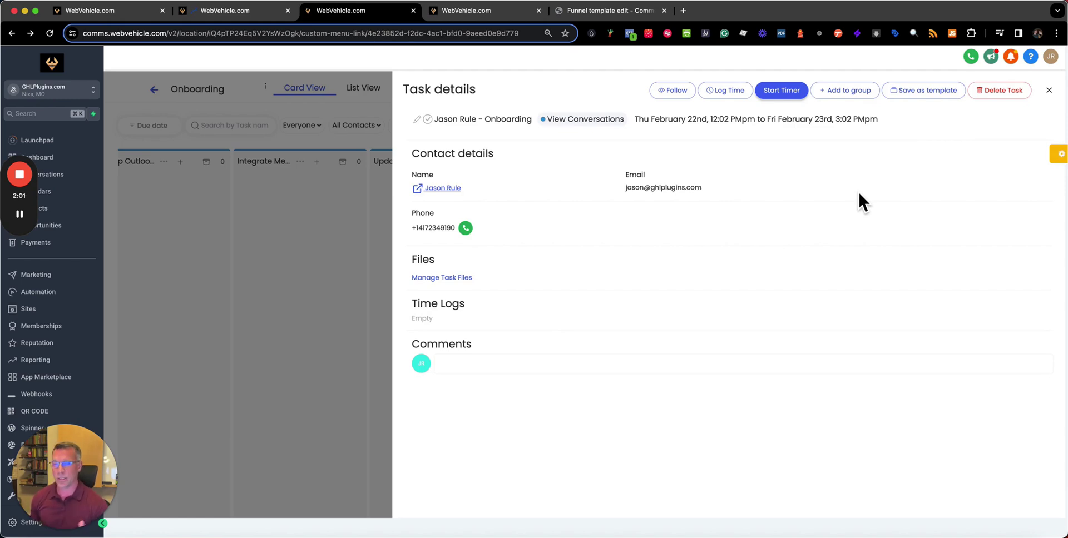
# Step: Close the task details and go to the custom Home Page, dismissing the checklist panel
pyautogui.click(1048, 90)
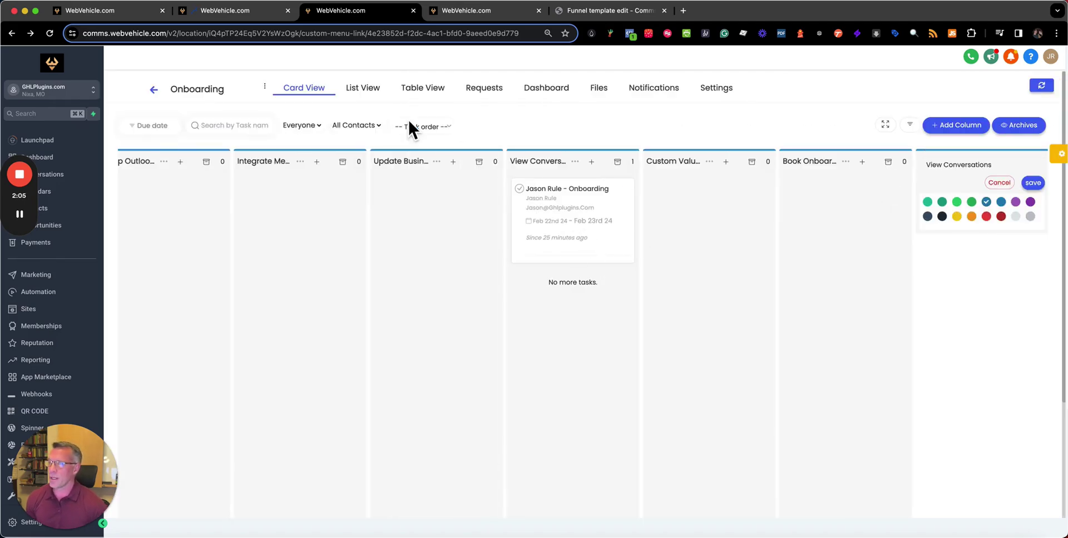
pyautogui.click(124, 15)
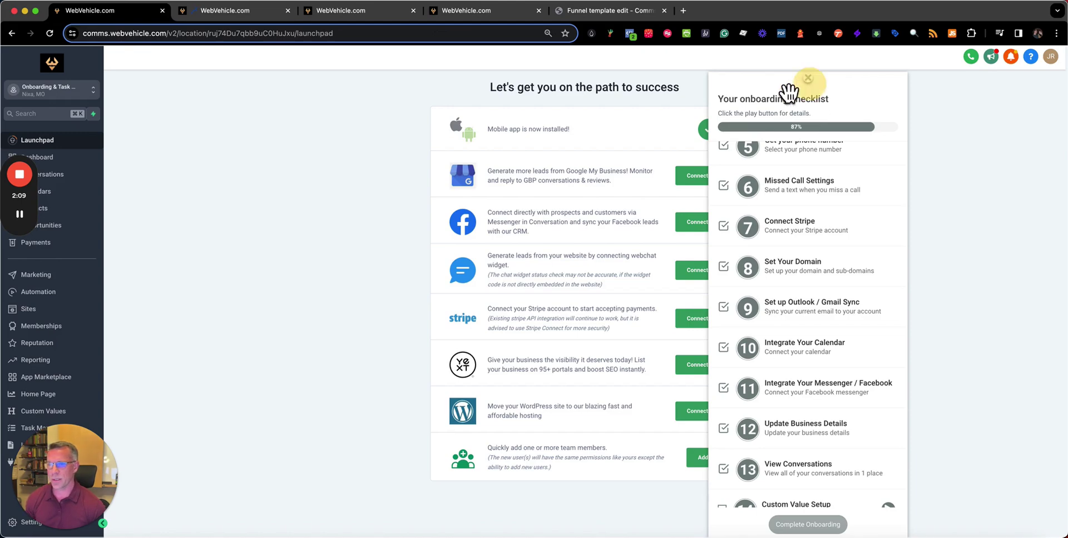
pyautogui.moveTo(79, 439)
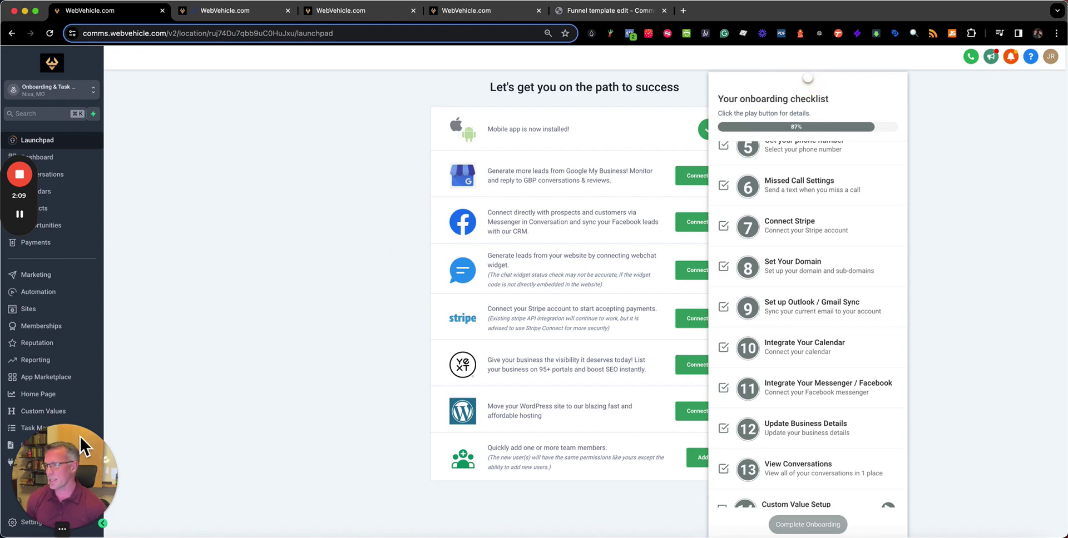
pyautogui.click(42, 395)
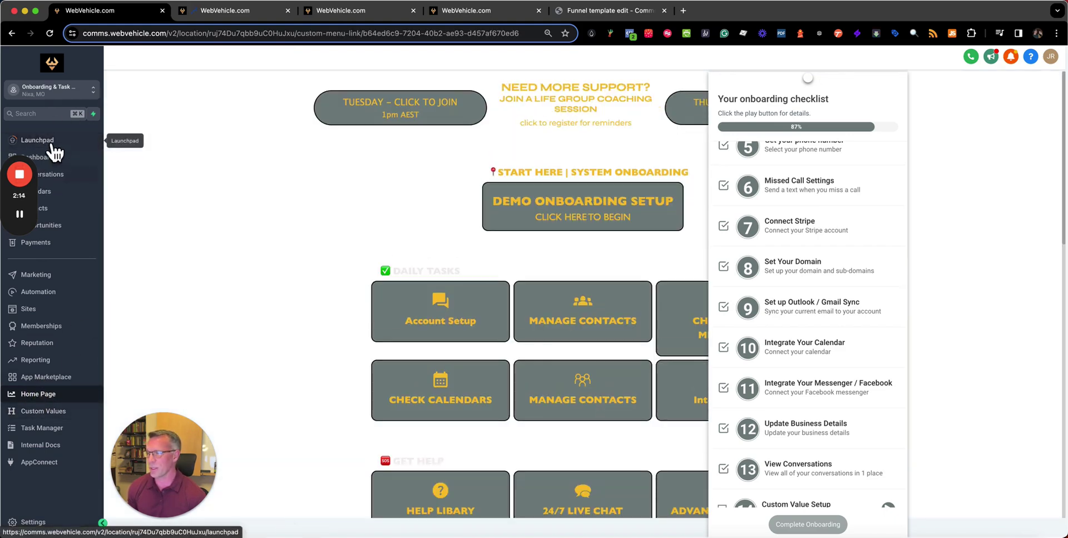
pyautogui.click(808, 79)
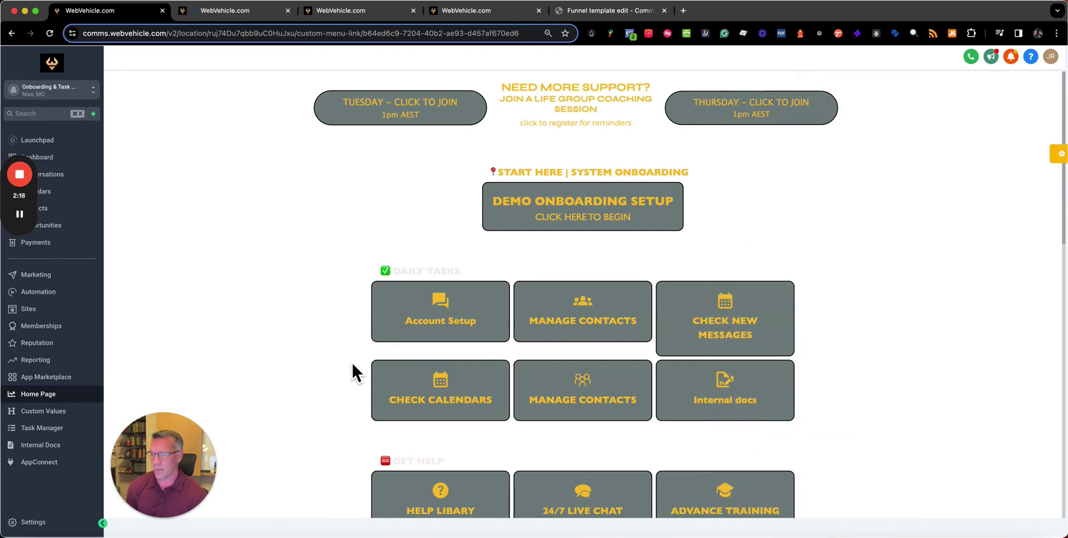
# Step: Open the Account Setup tile under Daily Tasks
pyautogui.scroll(-1, 352, 367)
pyautogui.scroll(-4, 343, 382)
pyautogui.scroll(3, 341, 382)
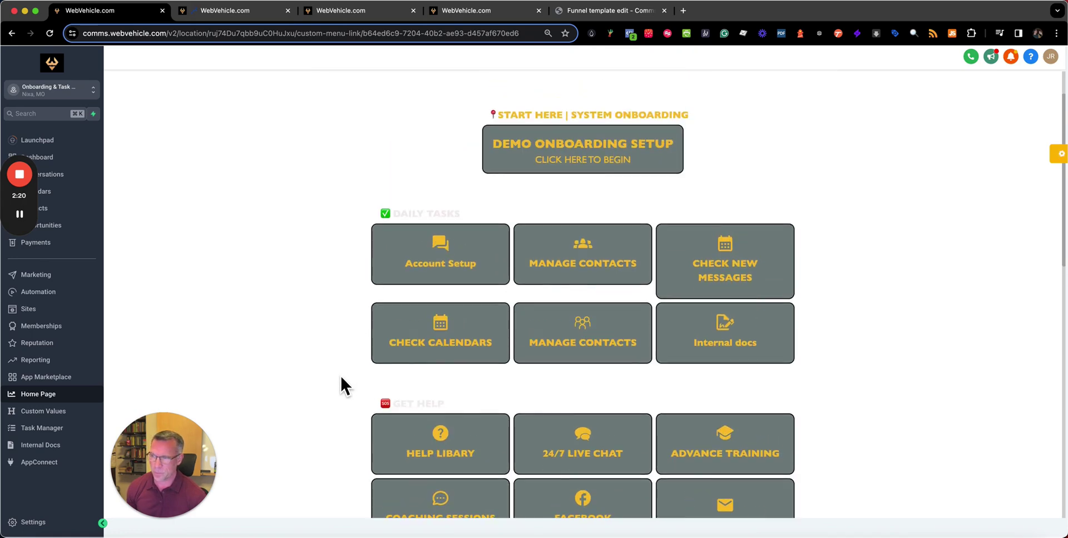
pyautogui.click(431, 257)
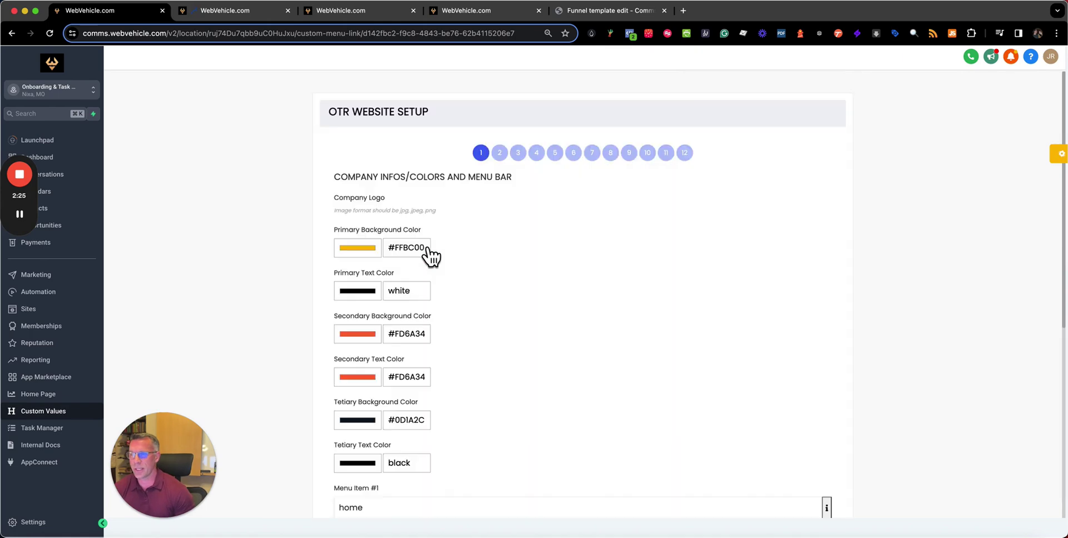
# Step: Set the Custom Values list page size to 100 / page, then return to the setup form
pyautogui.click(242, 12)
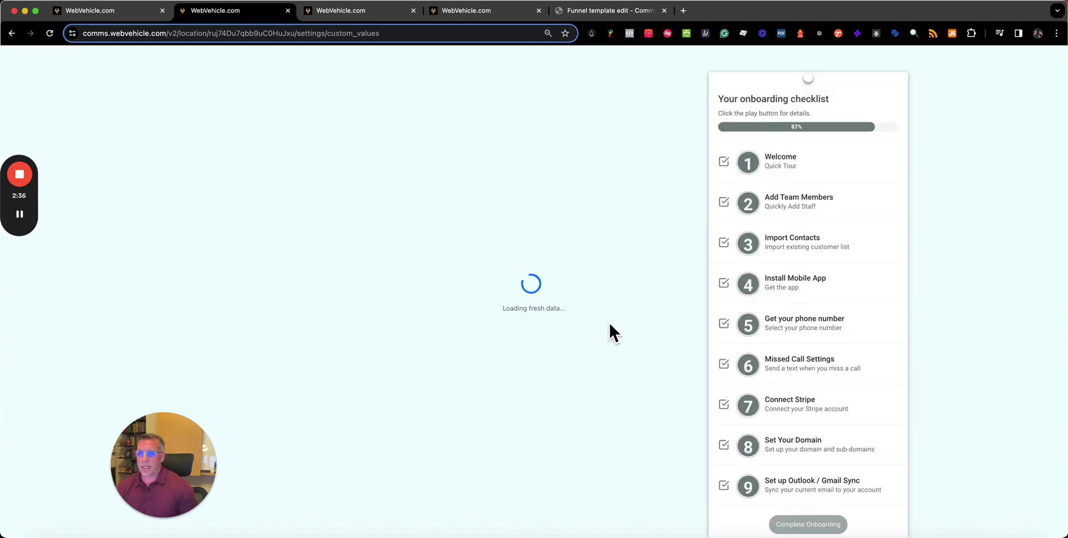
pyautogui.click(811, 84)
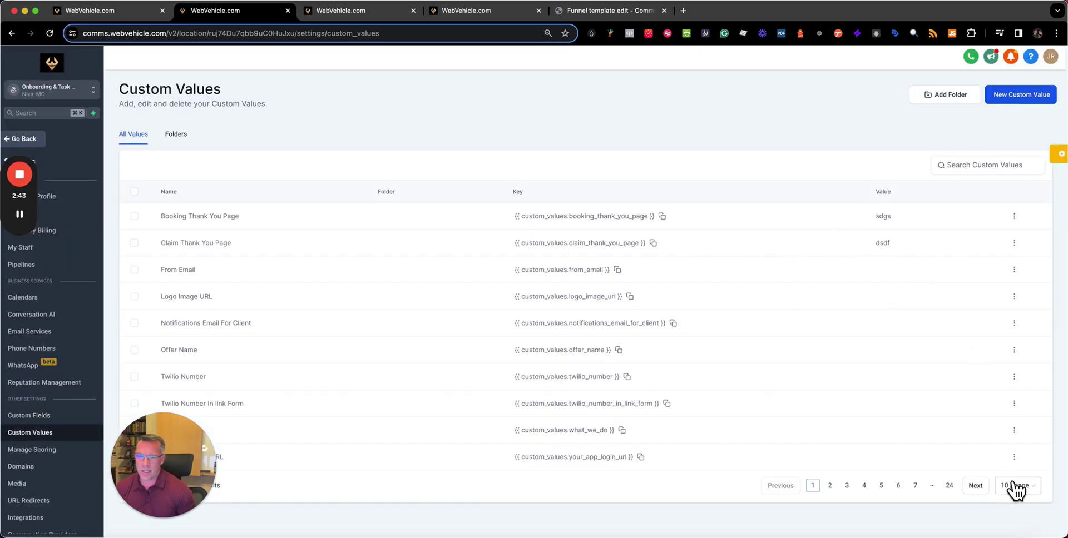
pyautogui.click(1018, 485)
pyautogui.click(1018, 465)
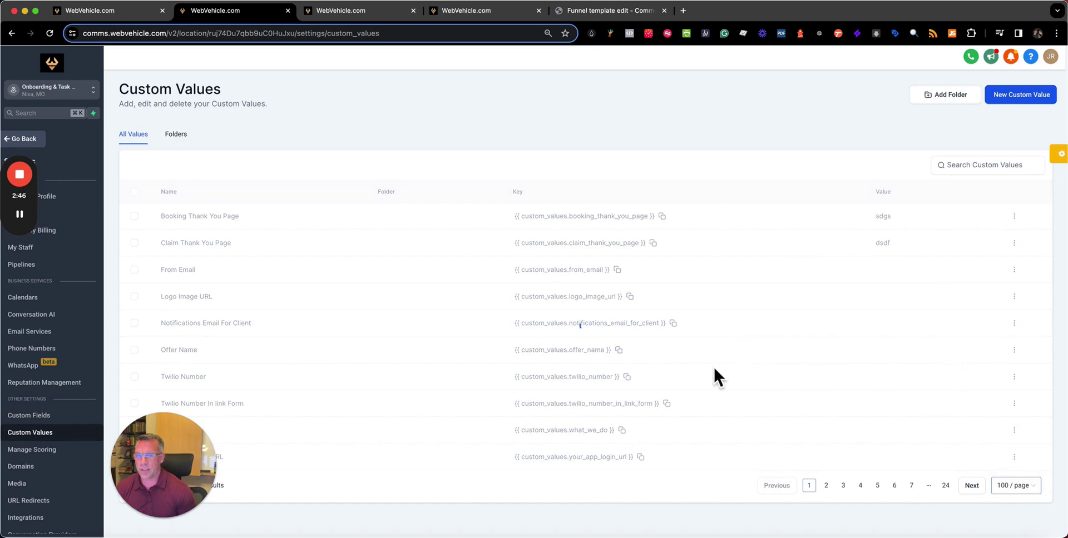
pyautogui.scroll(-20, 604, 339)
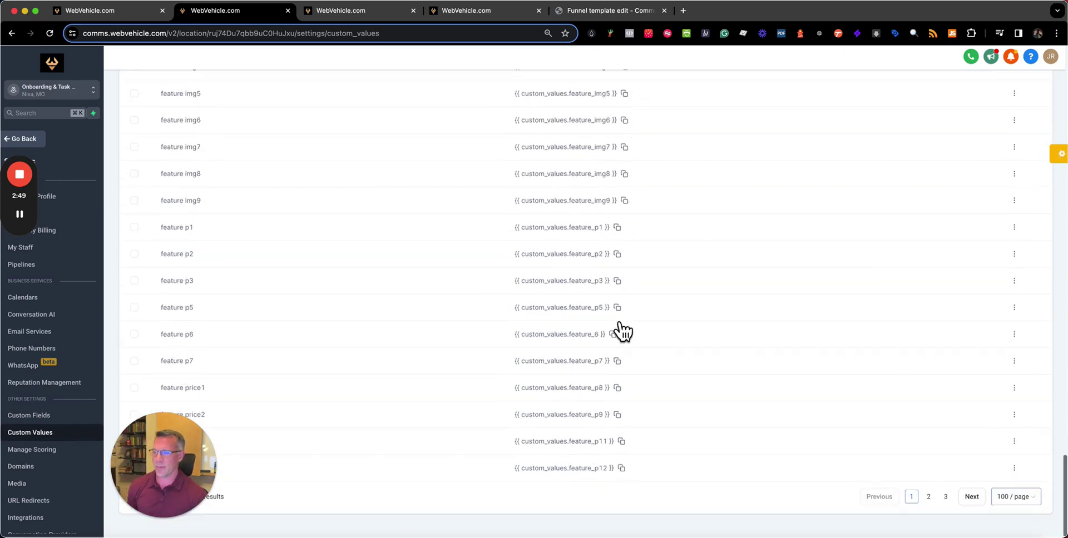
pyautogui.scroll(20, 620, 329)
pyautogui.click(108, 12)
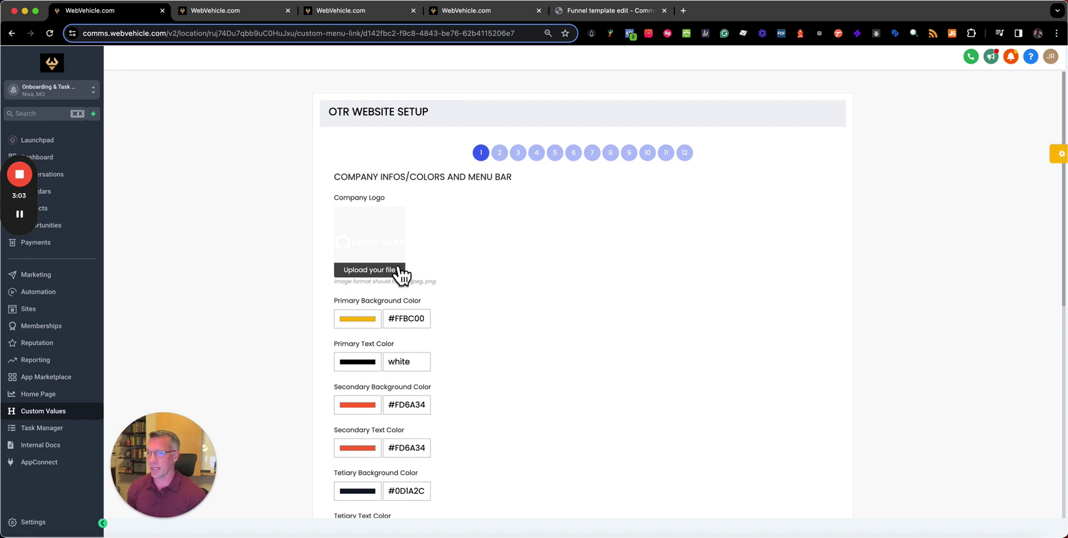
# Step: Save the OTR Website Setup form after noting the Menu Button Item label
pyautogui.scroll(-7, 462, 314)
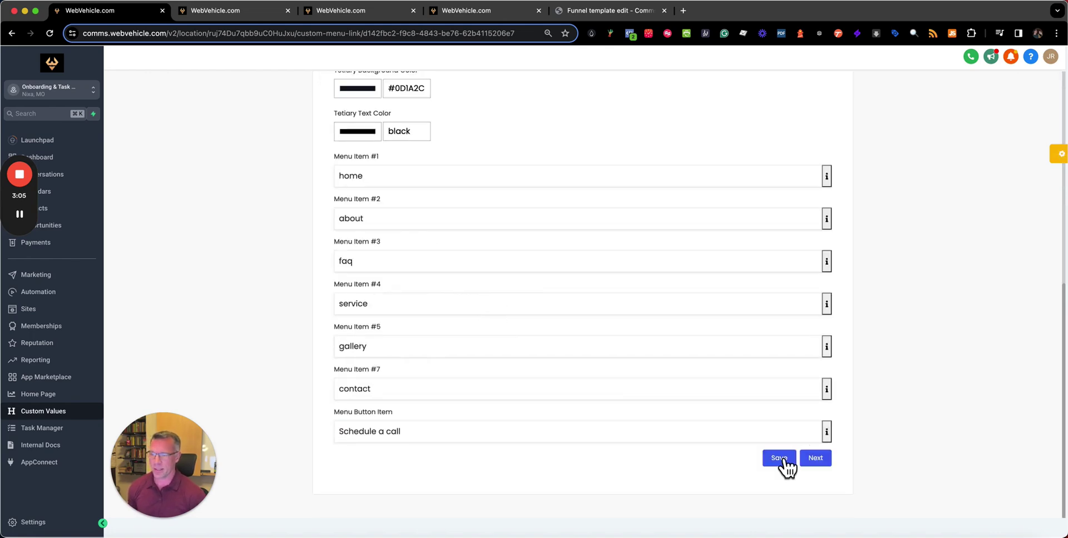
pyautogui.moveTo(414, 412); pyautogui.dragTo(332, 411)
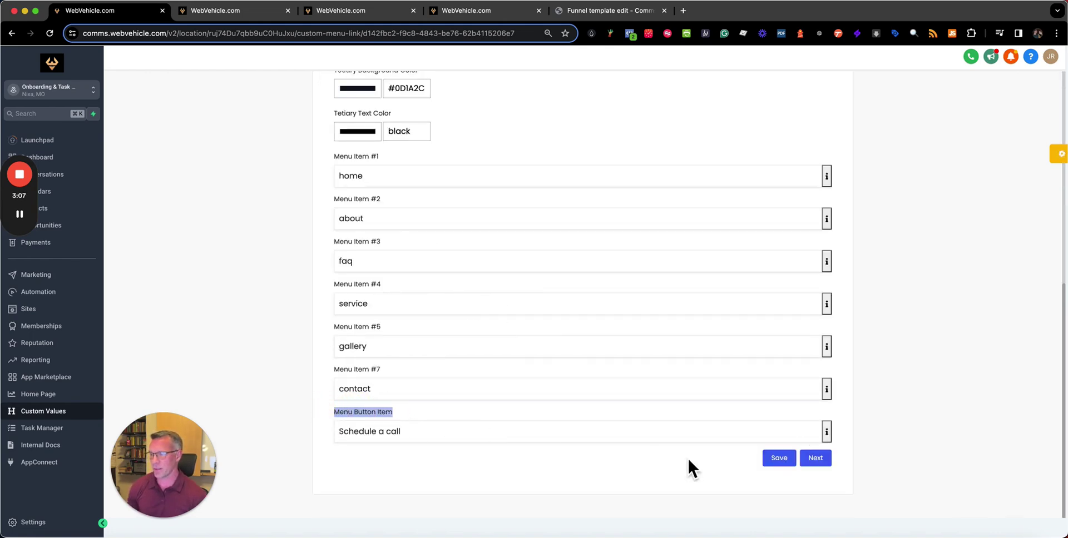
pyautogui.click(778, 460)
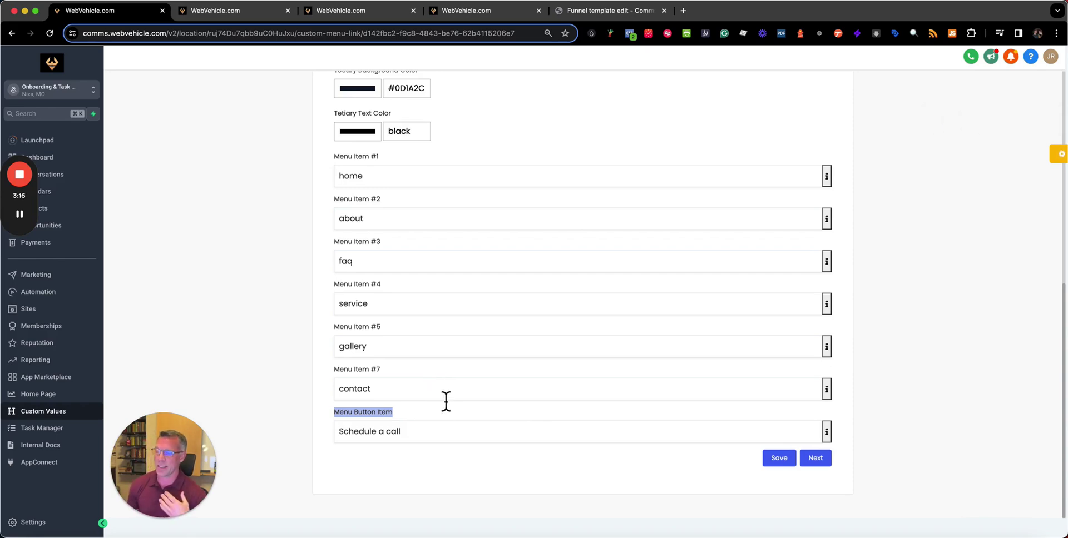
# Step: Search custom values for 'menu' to confirm entries like Schedule a call, then return
pyautogui.click(239, 10)
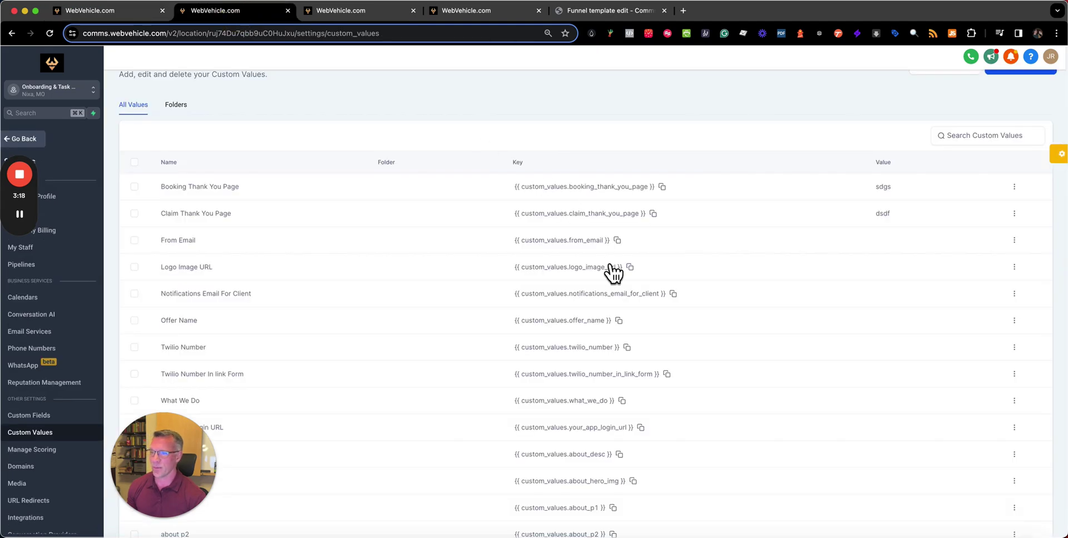
pyautogui.click(956, 139)
pyautogui.click(958, 160)
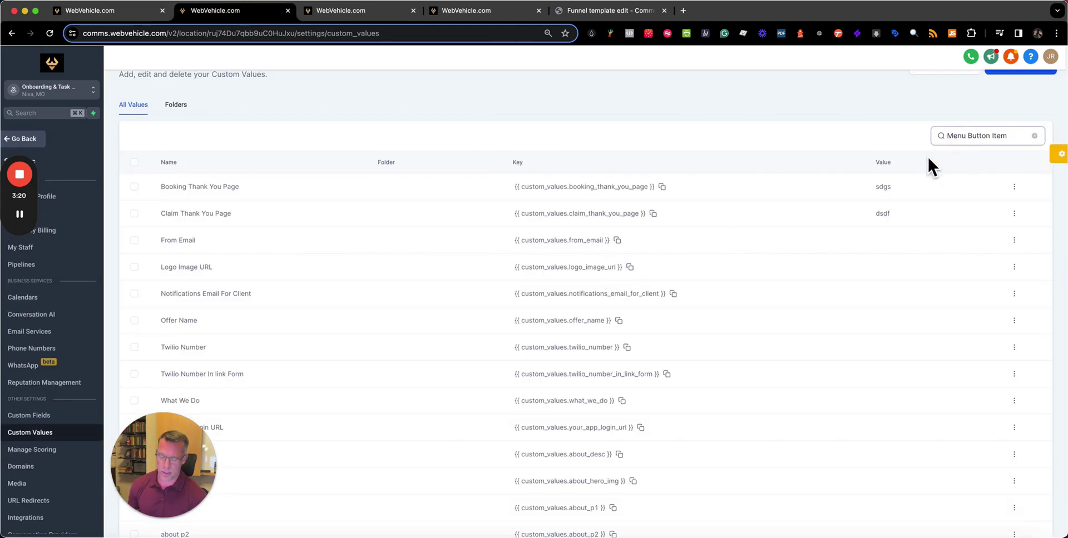
pyautogui.tripleClick(961, 166)
pyautogui.write('menu')
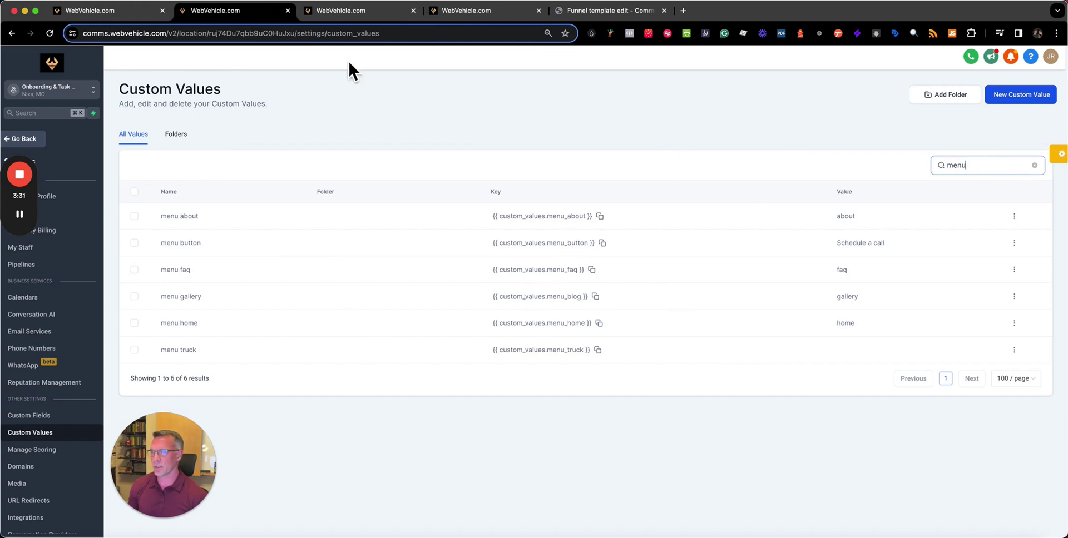
pyautogui.click(131, 11)
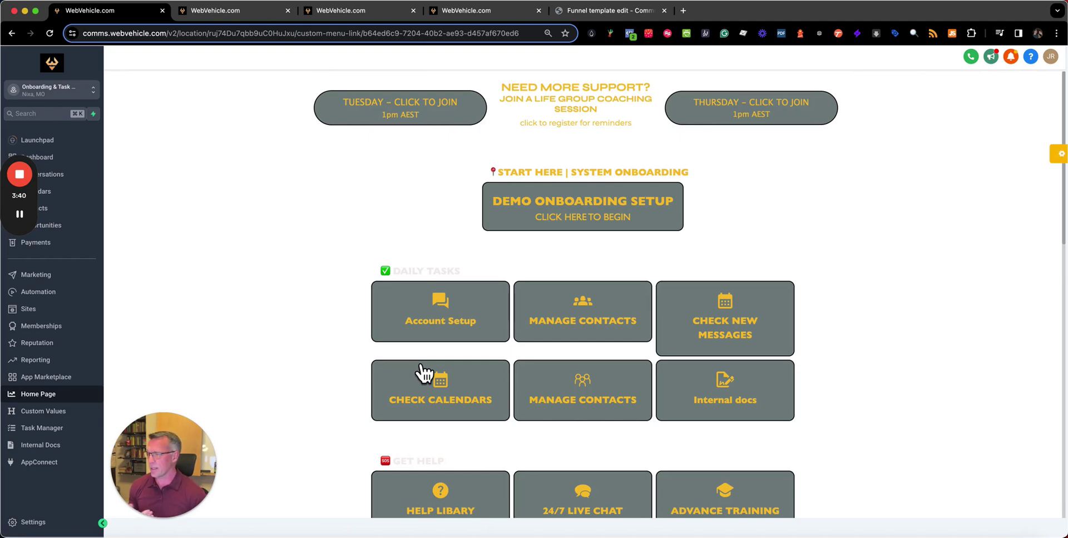
# Step: Read the Connecting Google Calendar to a User Account SOP in Internal docs, then go Home
pyautogui.click(727, 400)
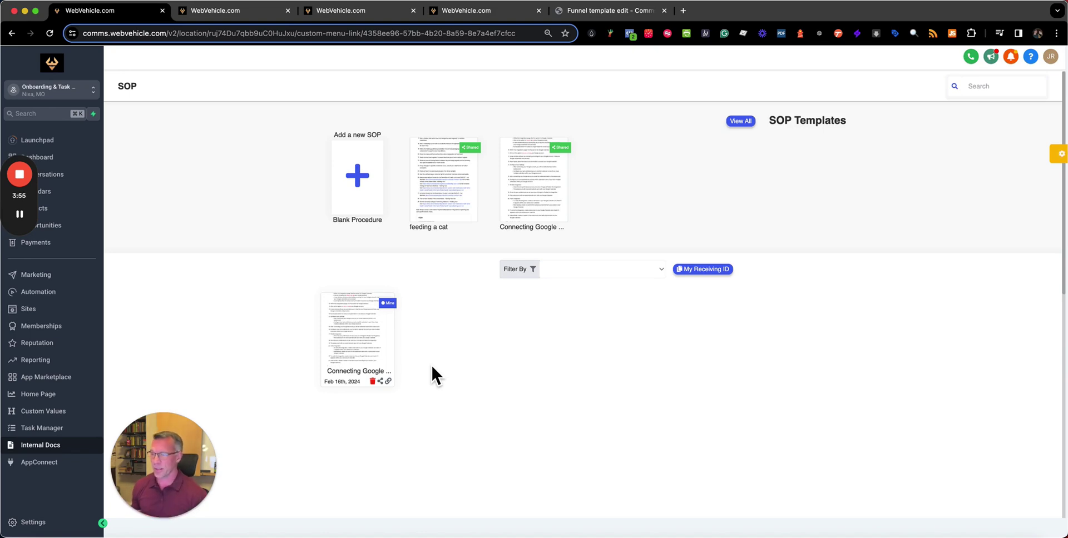
pyautogui.click(391, 353)
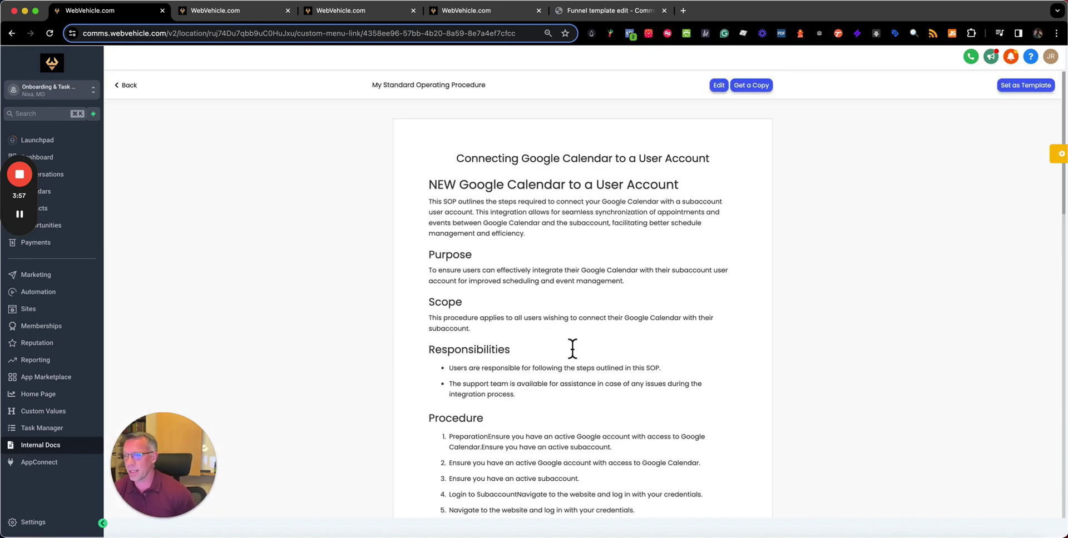
pyautogui.scroll(-2, 589, 334)
pyautogui.scroll(-4, 589, 333)
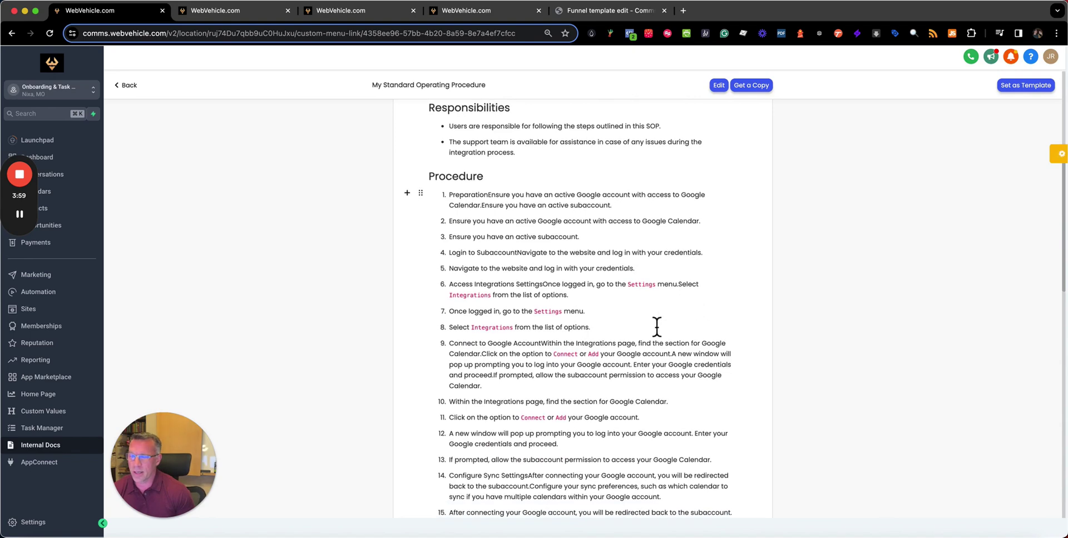
pyautogui.scroll(-2, 656, 327)
pyautogui.scroll(-4, 608, 341)
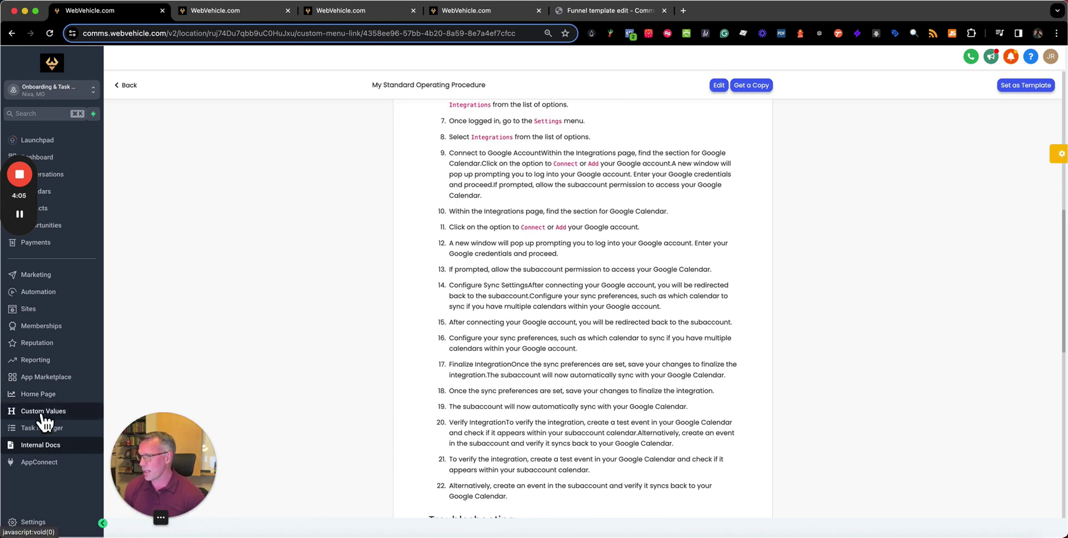
pyautogui.click(39, 394)
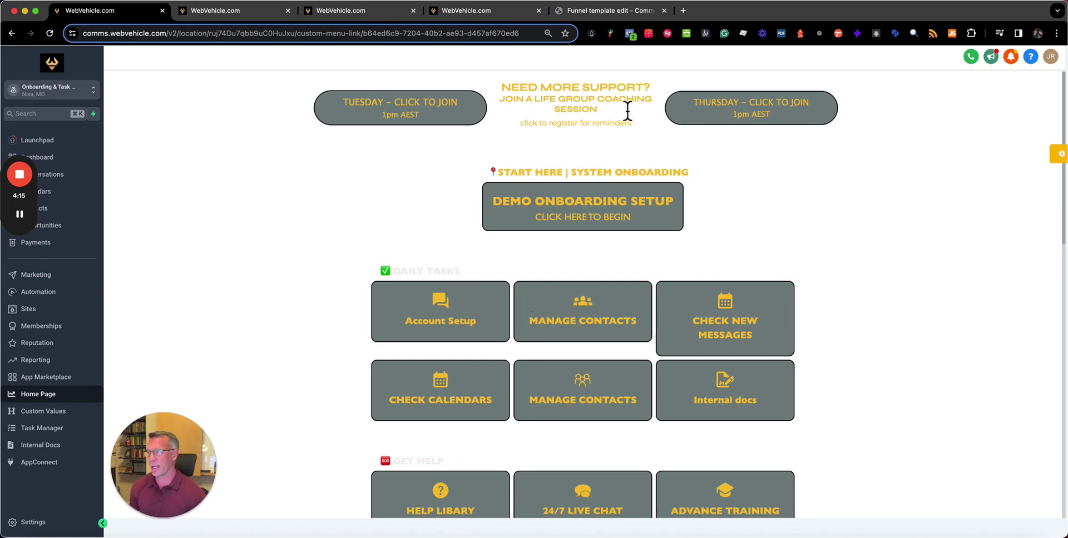
pyautogui.click(376, 8)
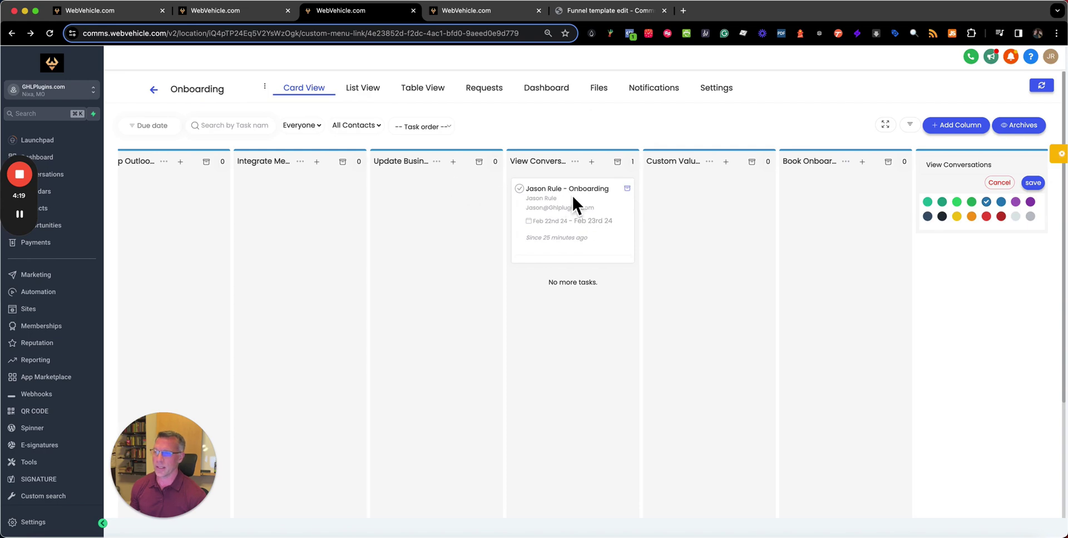
pyautogui.click(111, 10)
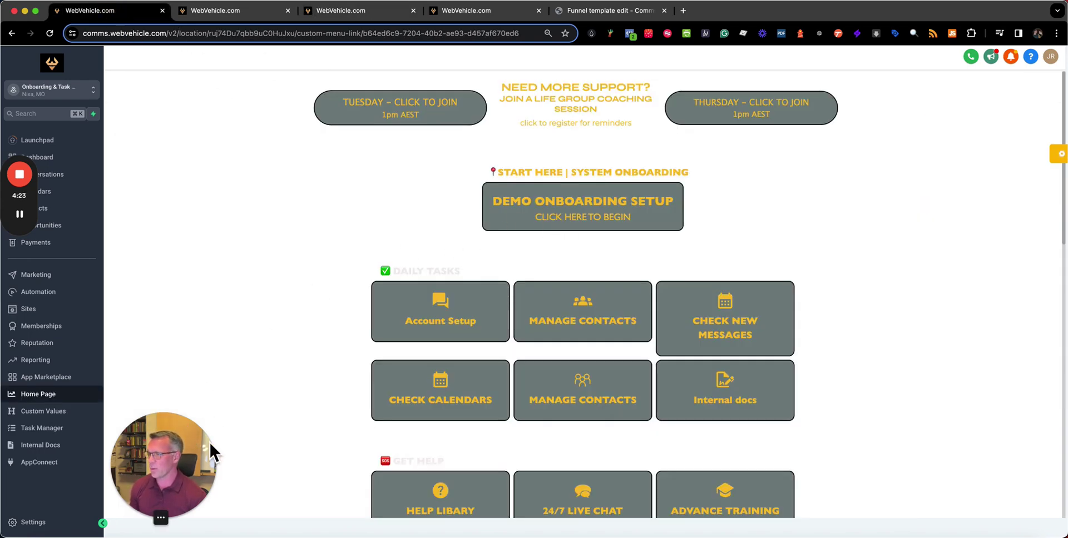
# Step: Open the Demo Onboarding Setup checklist and start the Add Team Members walkthrough
pyautogui.click(605, 205)
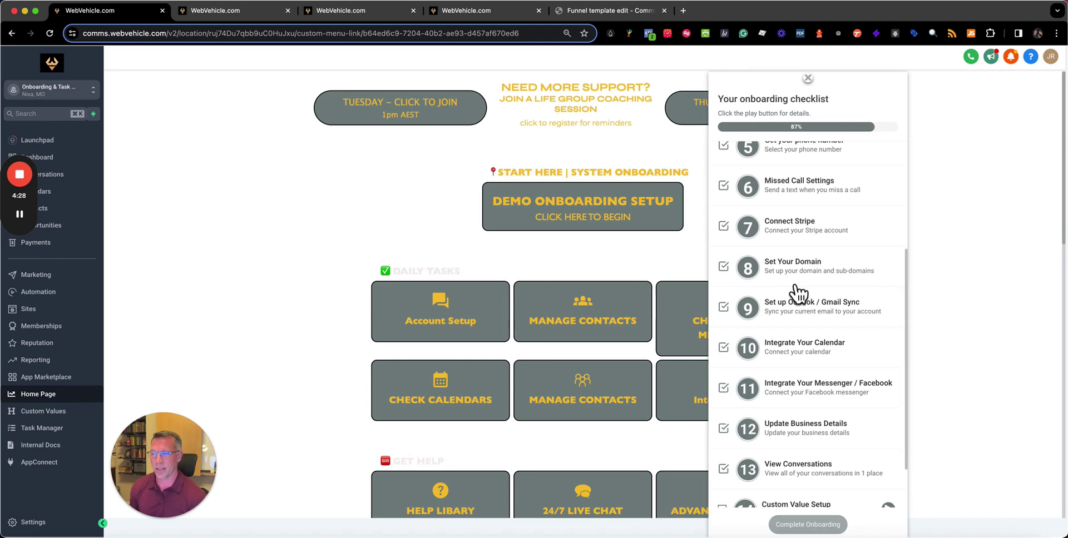
pyautogui.scroll(4, 799, 293)
pyautogui.click(789, 201)
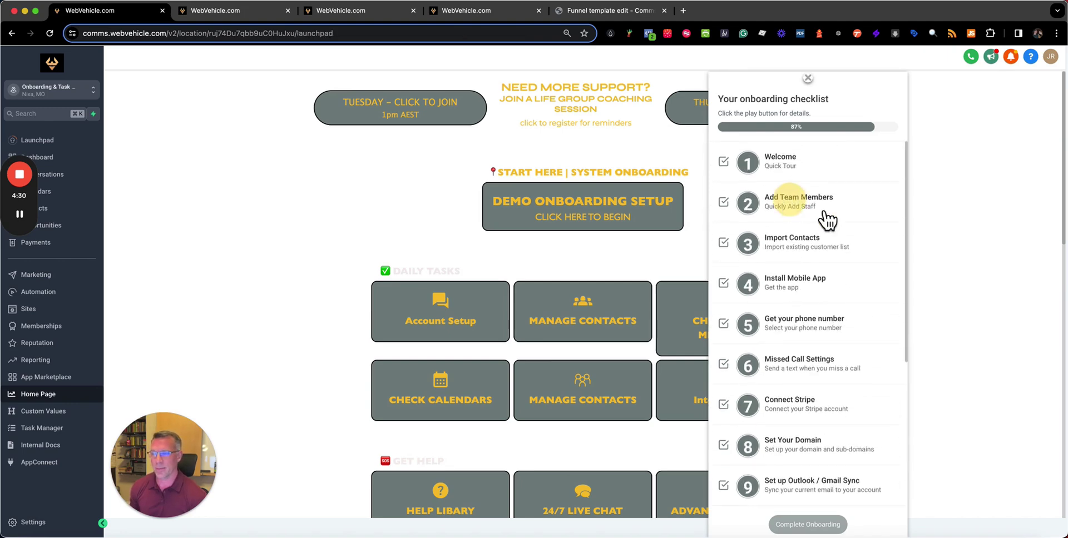